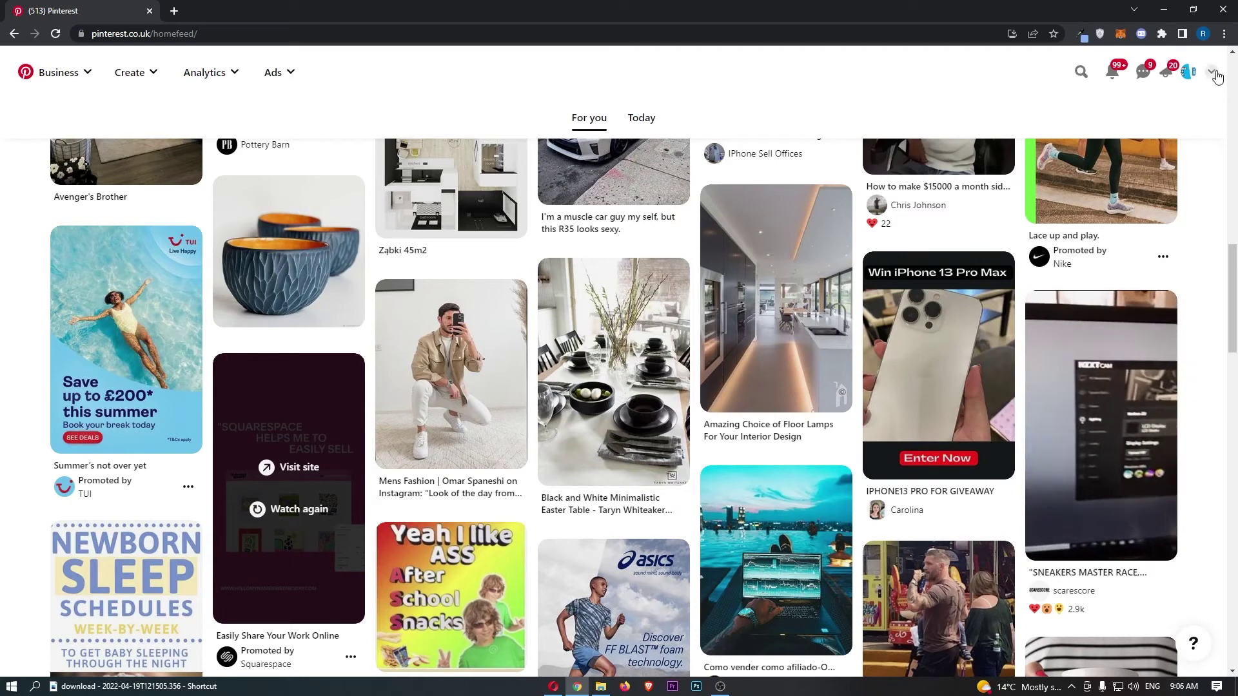
- Go to account Settings from the top-right account menu to reach the Public profile page
click(1216, 76)
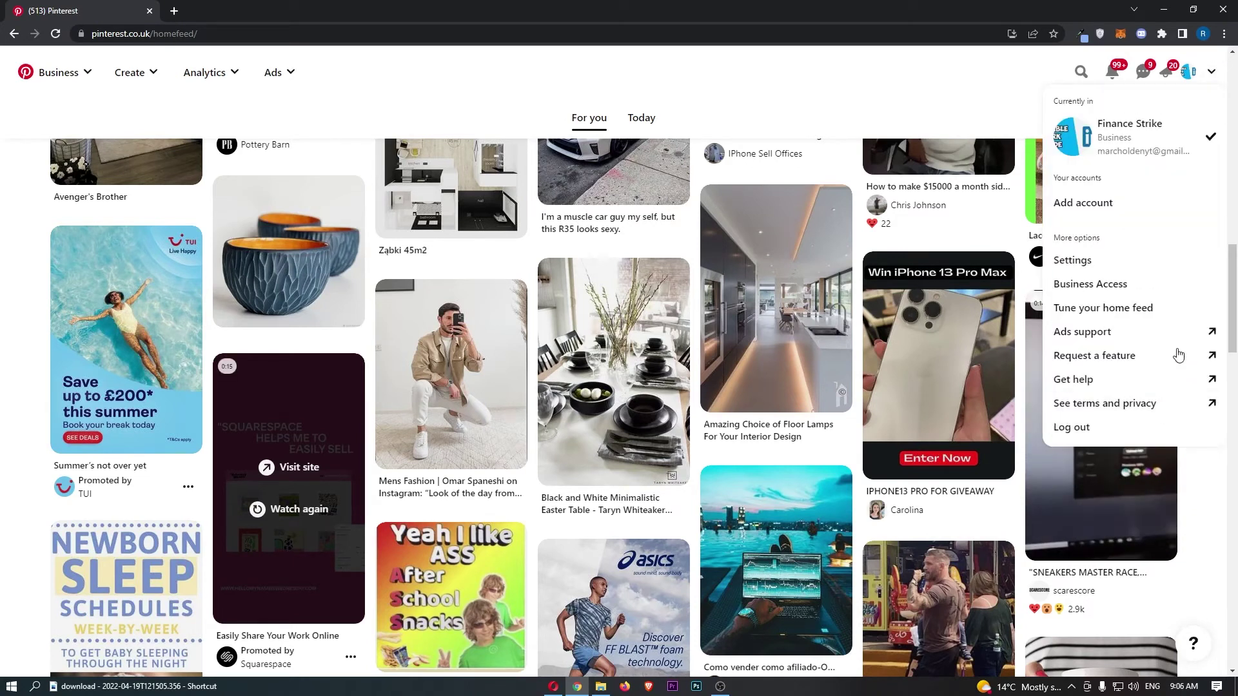
click(1063, 266)
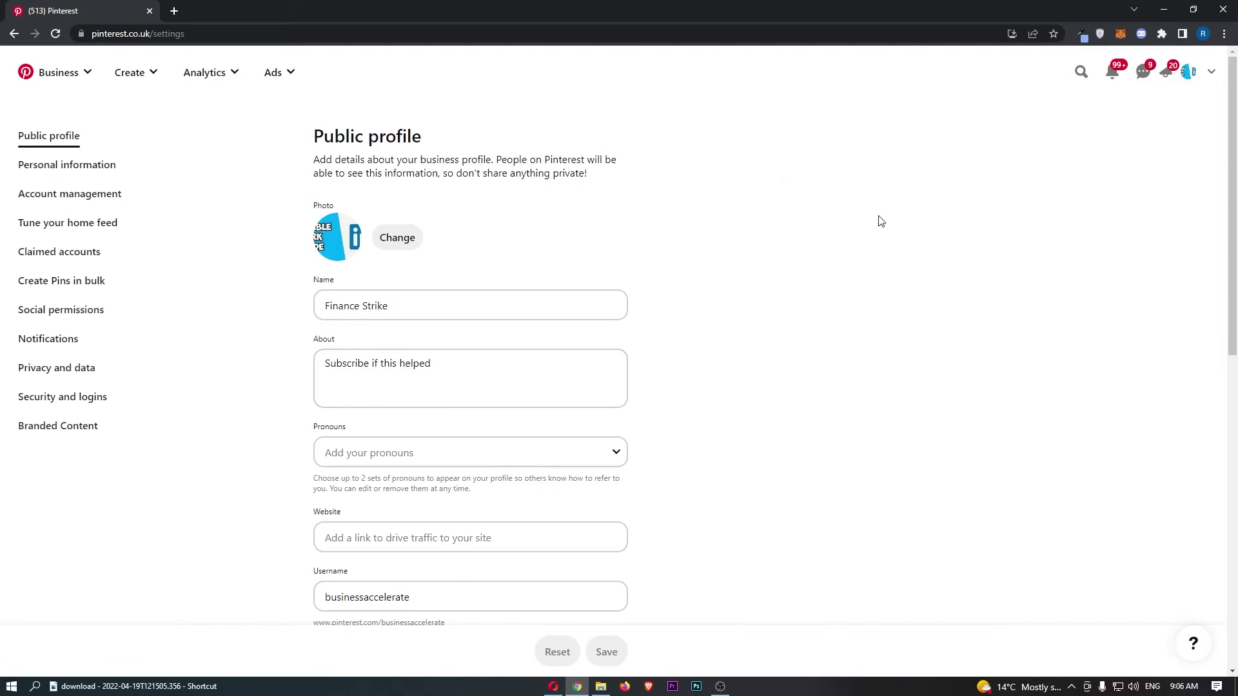
scroll(709, 198, down, 2)
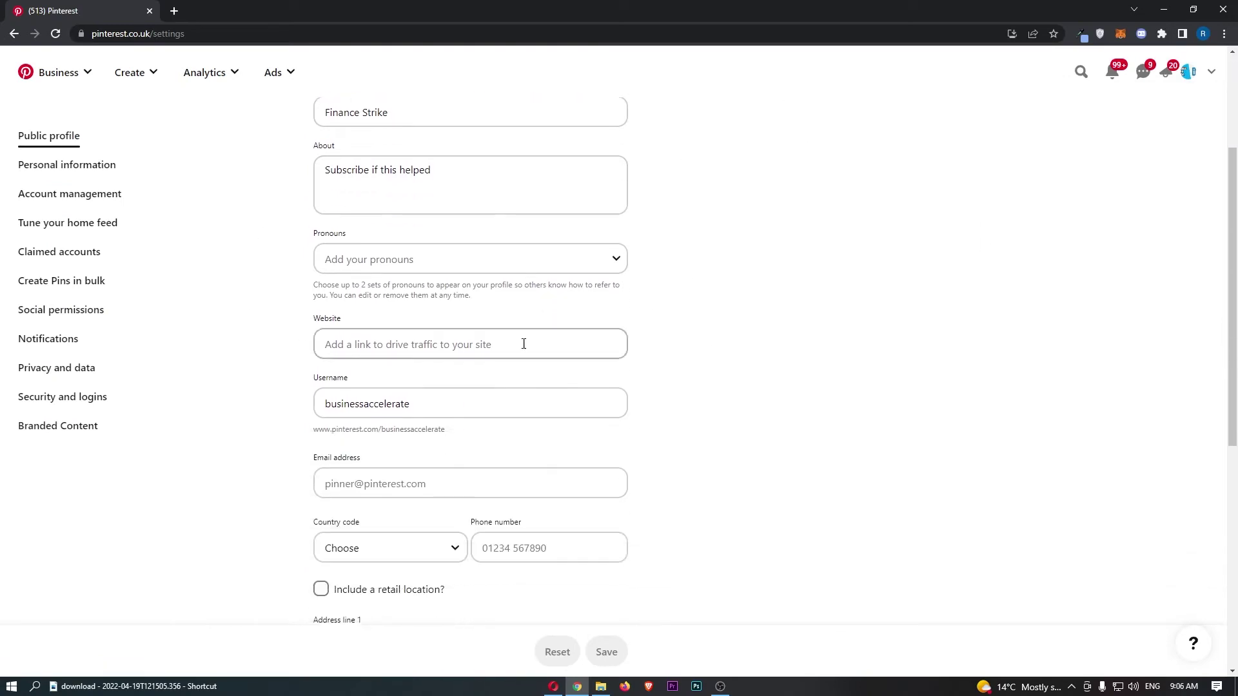
- Change the username from businessaccelerate to financestrike1 after 'already taken', and save
click(470, 404)
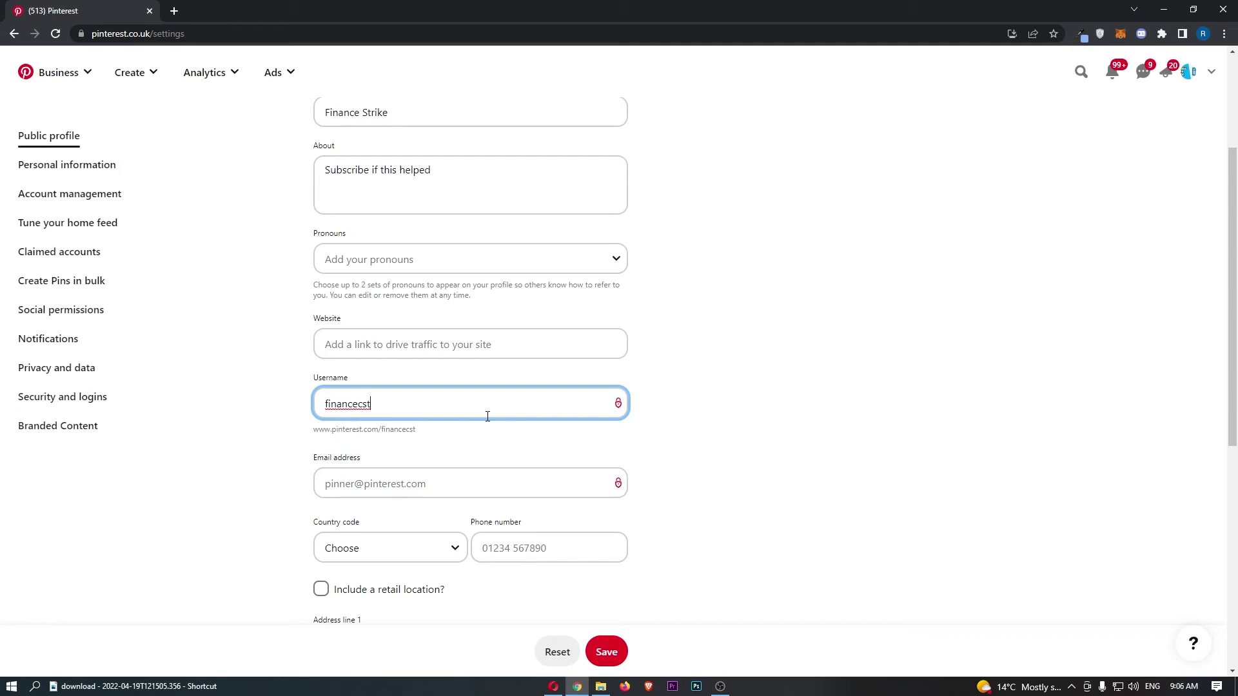
key(BackSpace)
key(BackSpace)
text(rike)
click(606, 652)
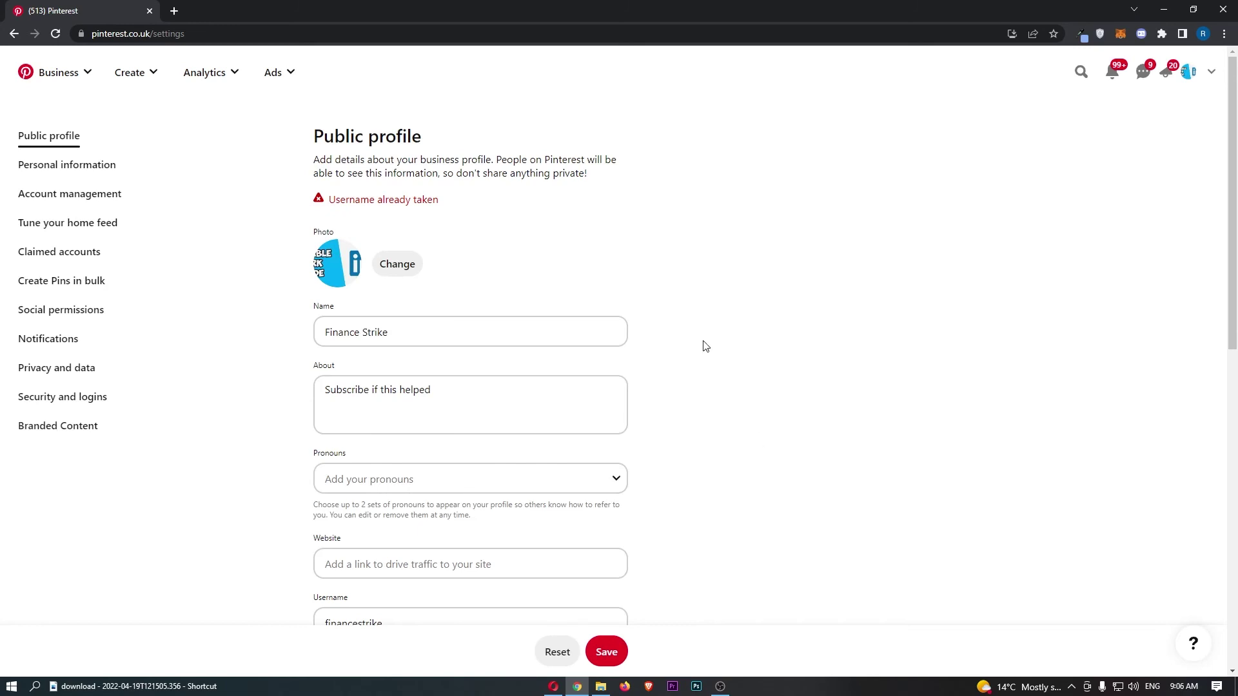
scroll(440, 246, down, 3)
click(447, 367)
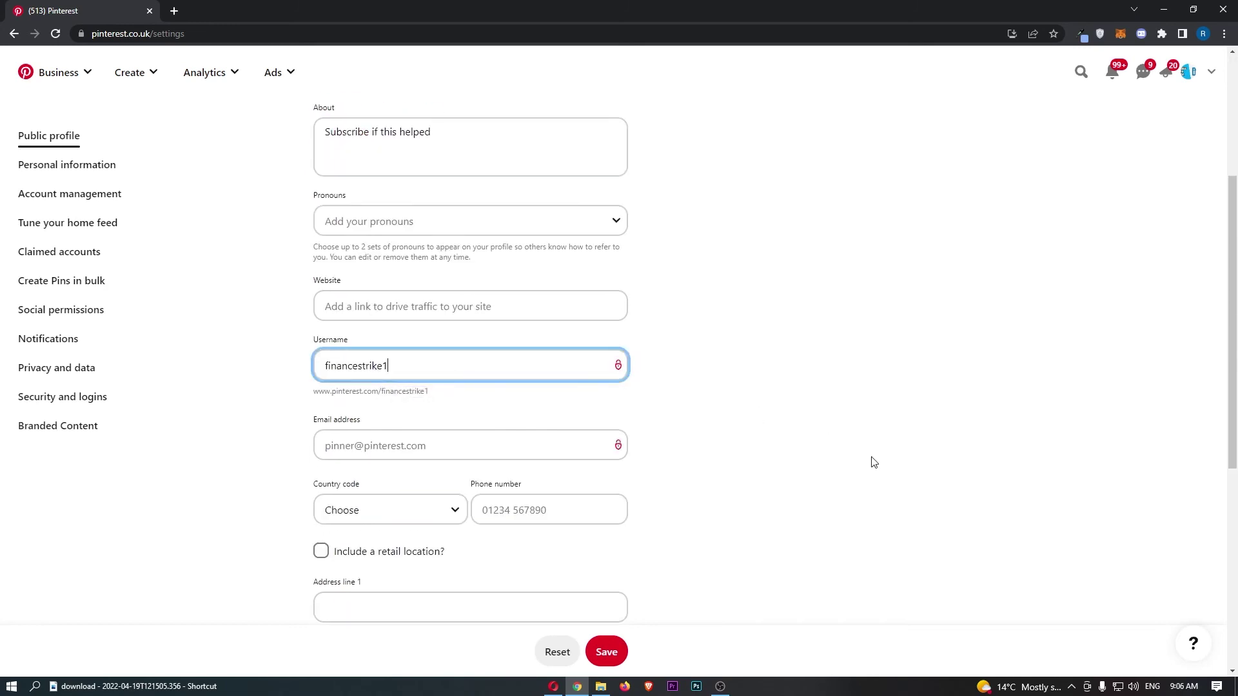
text(1)
click(607, 651)
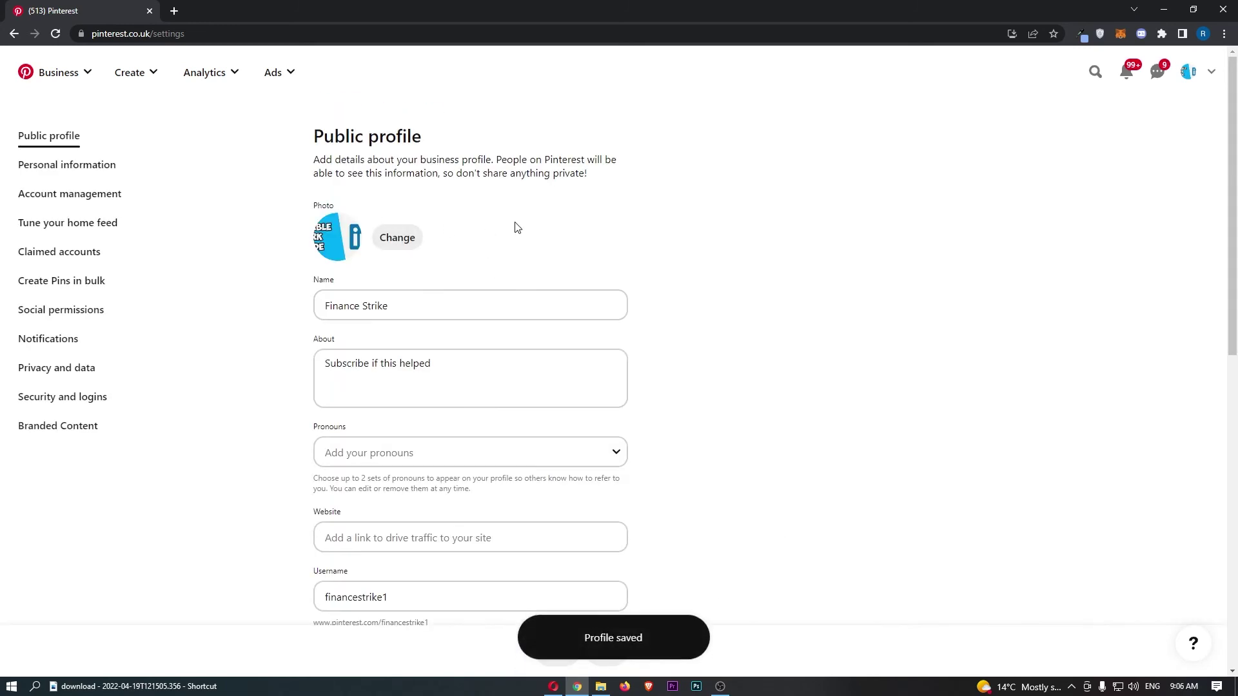
scroll(445, 228, down, 4)
scroll(619, 290, down, 2)
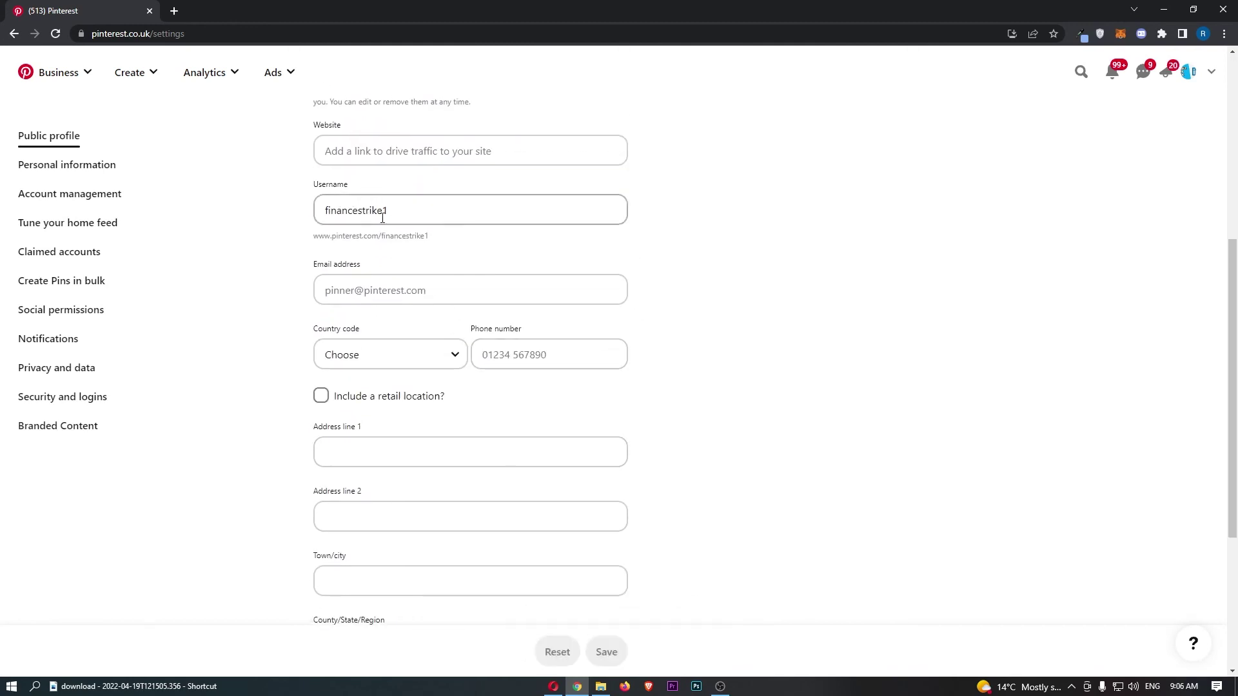